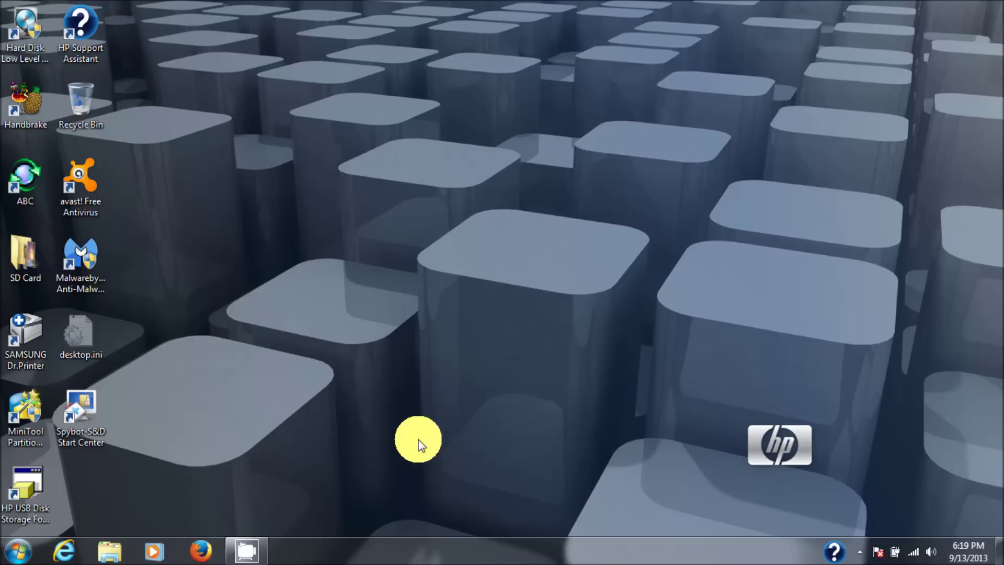
Step: Open Windows Update from All Programs, attempt a check, and dismiss the service-not-running error
left_click(17, 554)
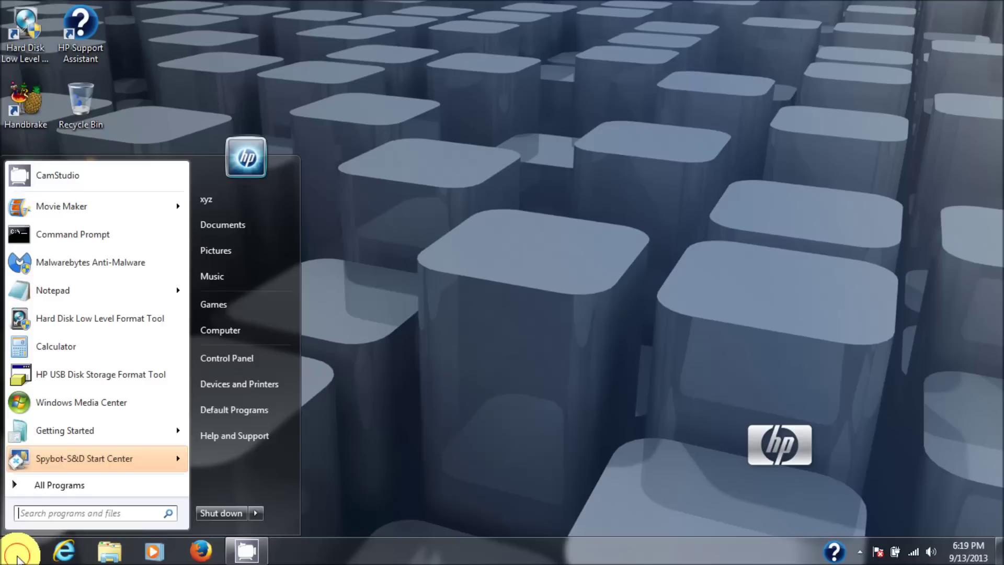
left_click(61, 489)
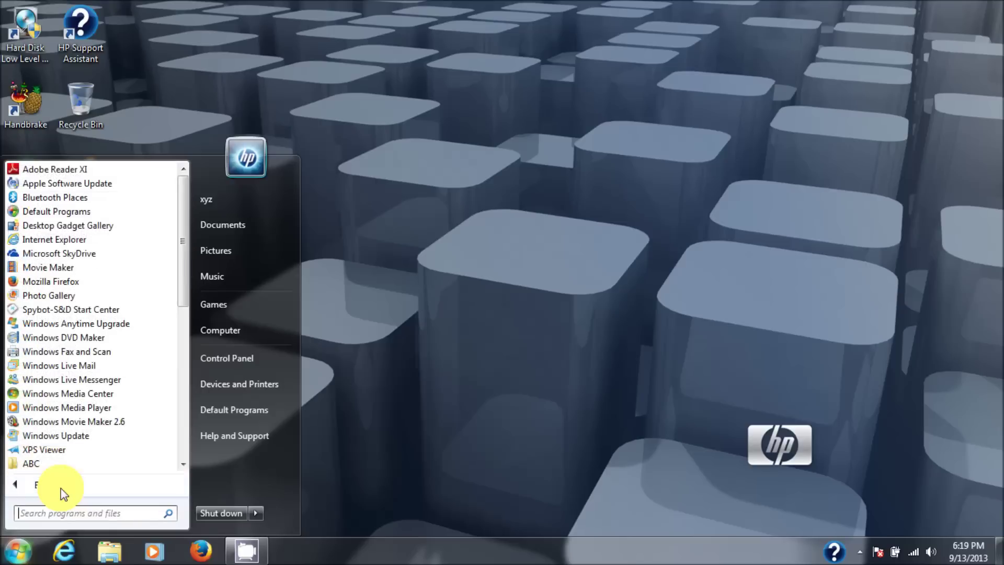
left_click(73, 442)
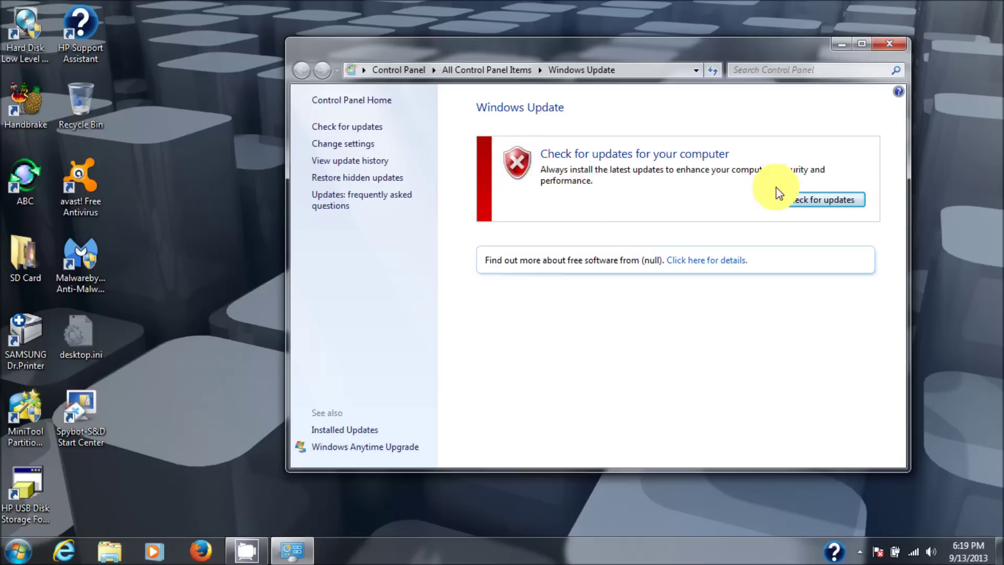
left_click(802, 208)
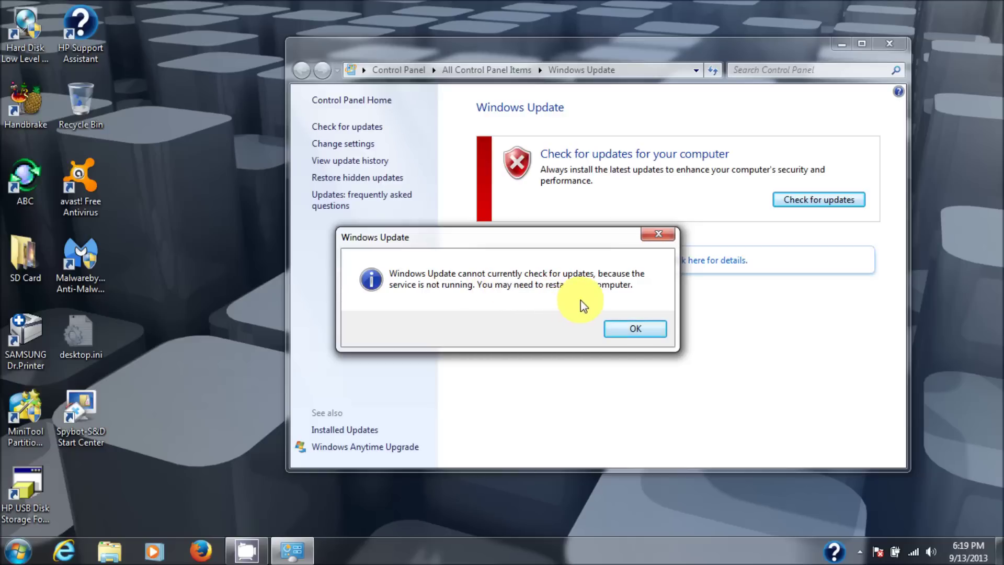
left_click(634, 332)
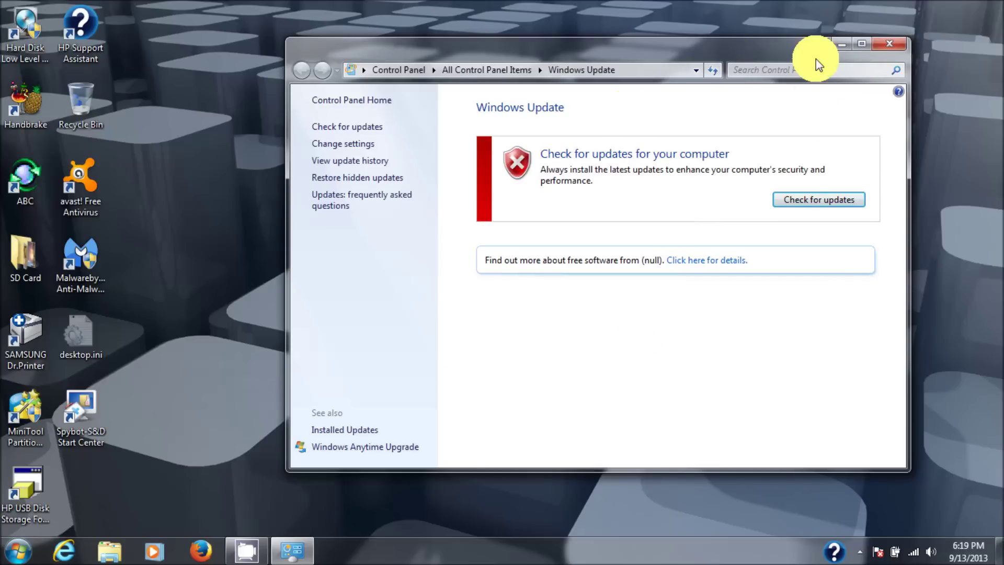
Step: Close Windows Update, open Computer Management from the Computer entry, and show the Services list
left_click(895, 48)
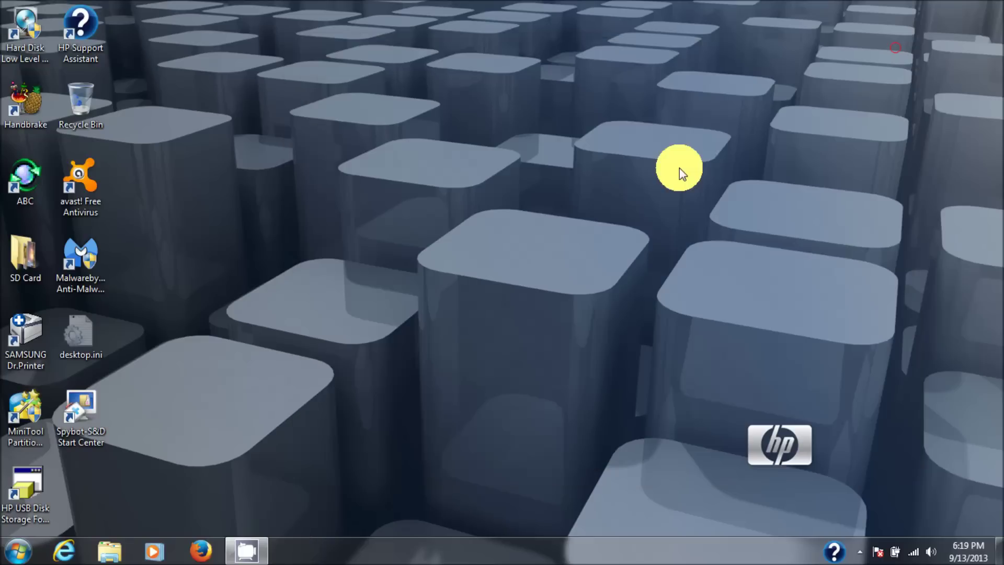
left_click(18, 550)
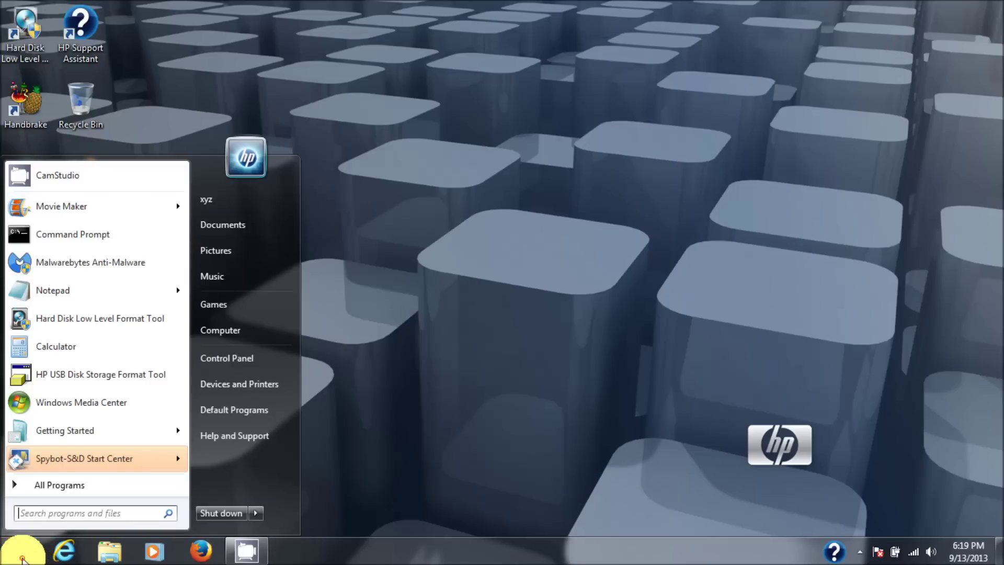
right_click(228, 338)
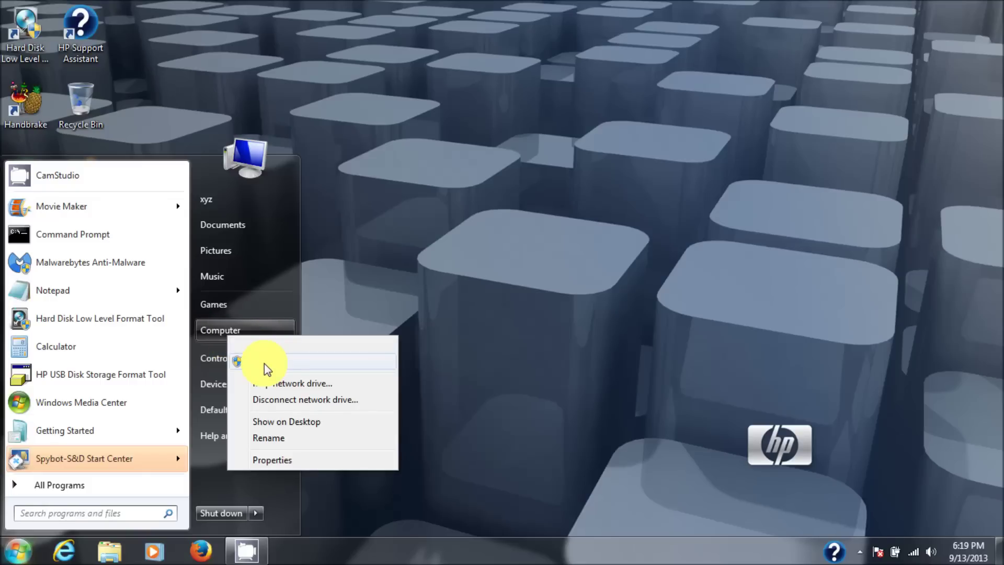
key("Escape")
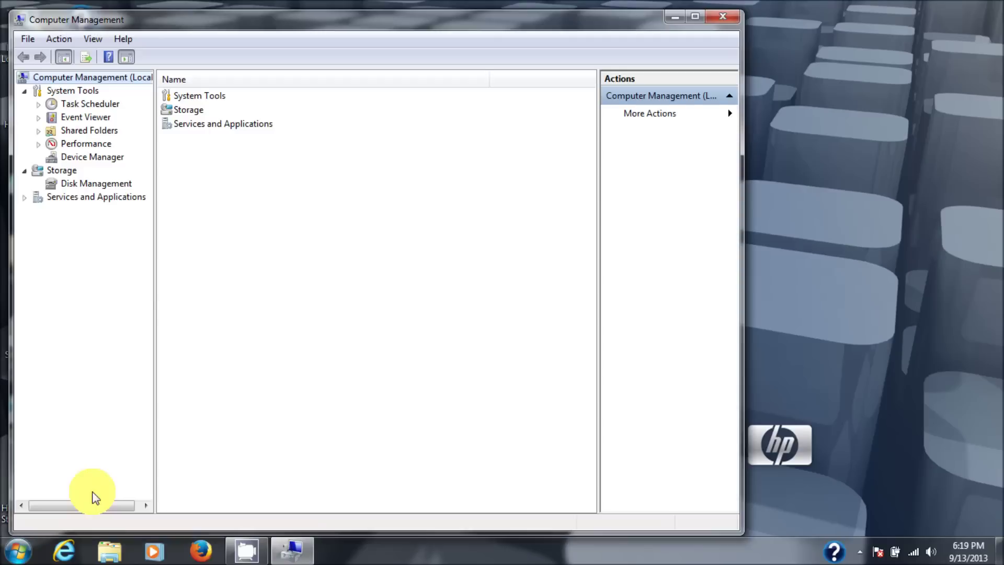
left_click(4, 560)
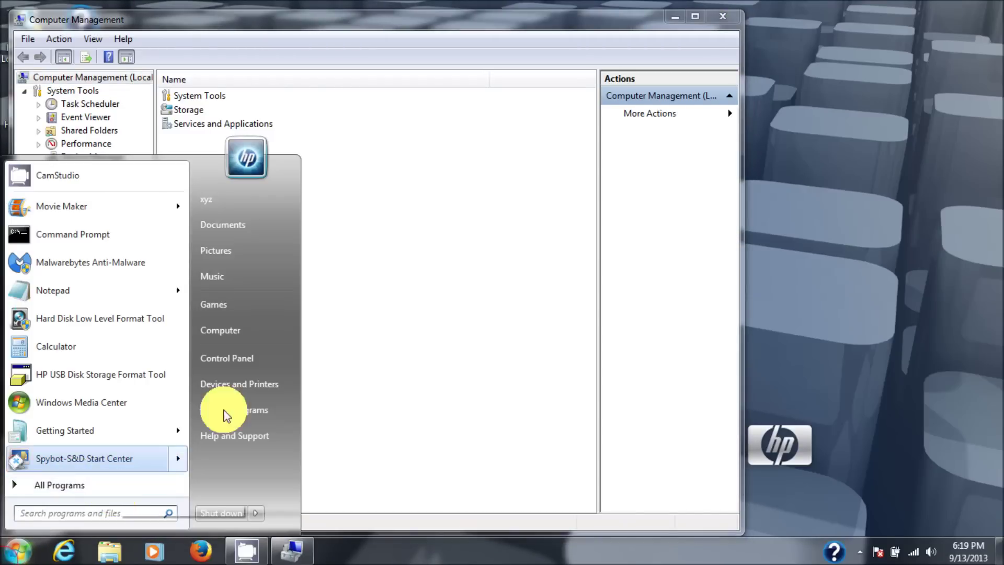
right_click(234, 339)
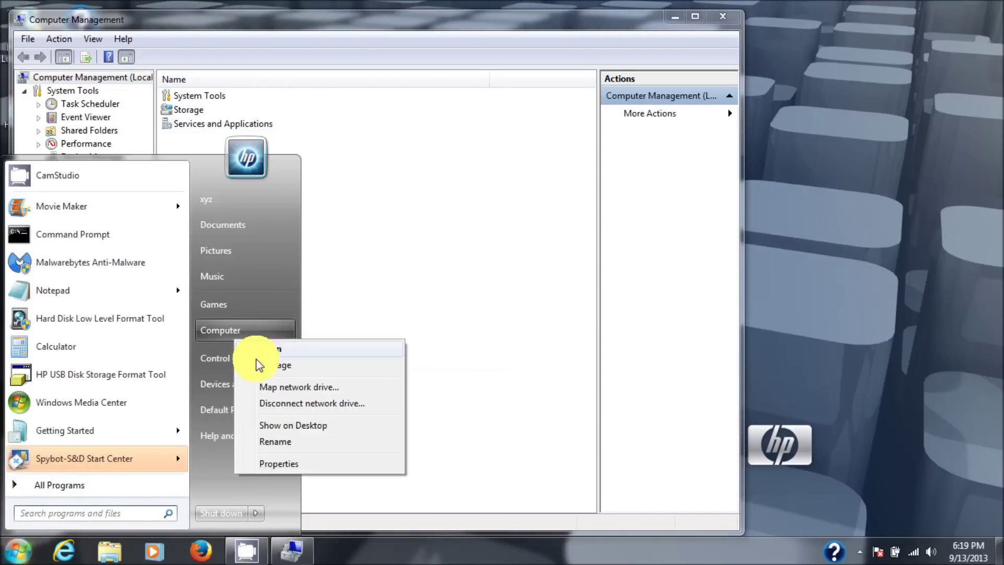
left_click(376, 197)
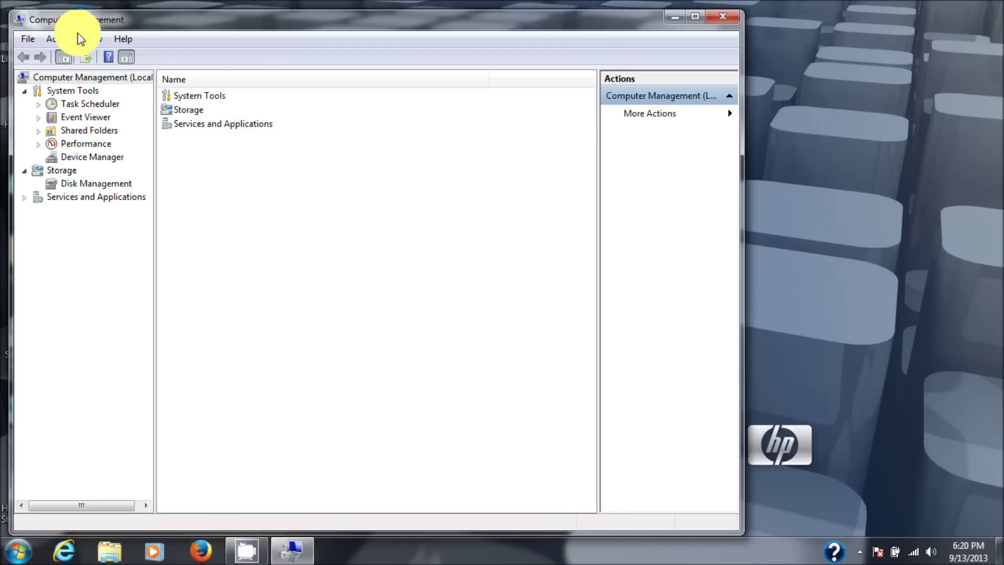
left_click(25, 201)
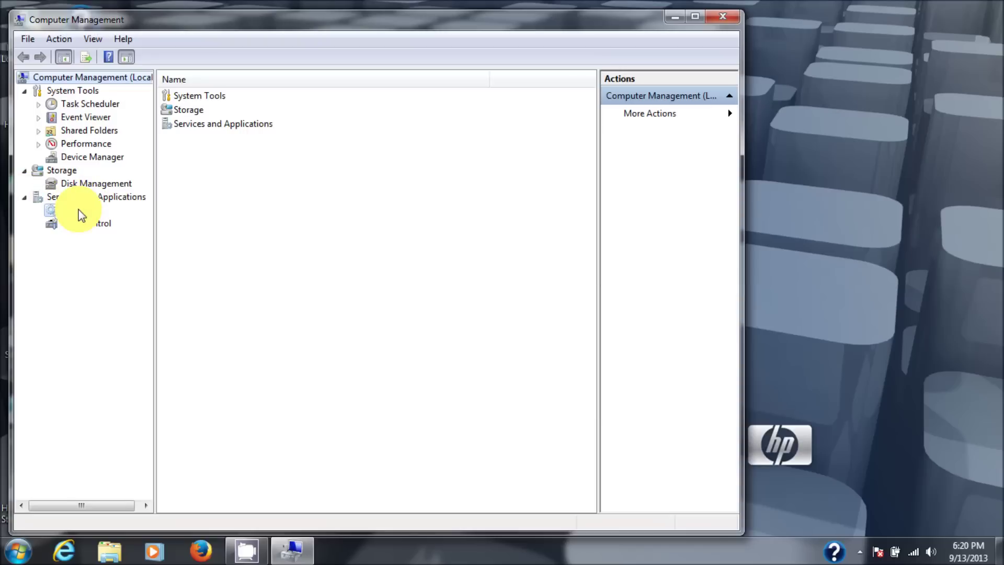
left_click(79, 210)
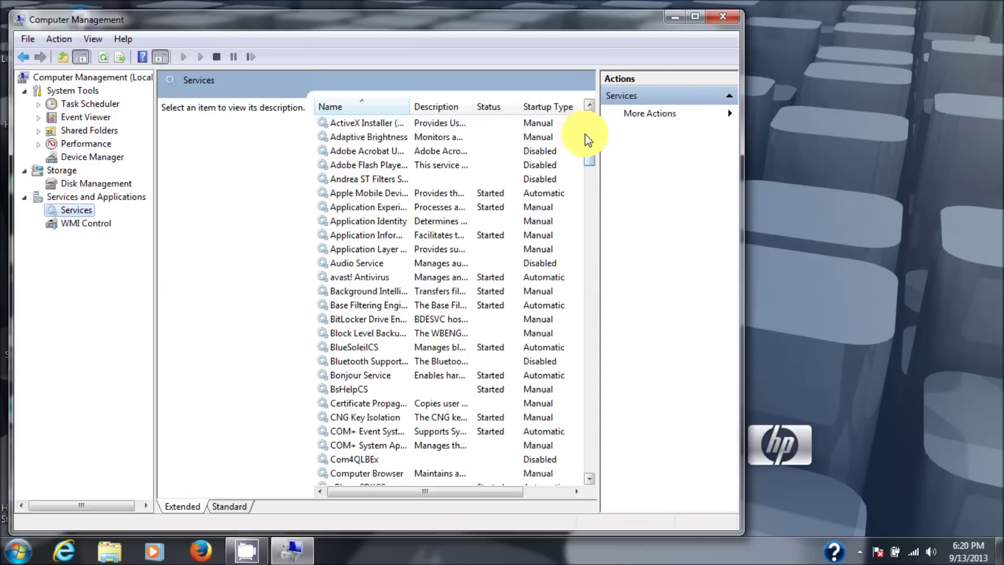
Step: Check Background Intelligent Transfer Service, widen the Name column, and confirm Windows Update is missing
scroll(588, 139, "down", 1)
left_click(373, 279)
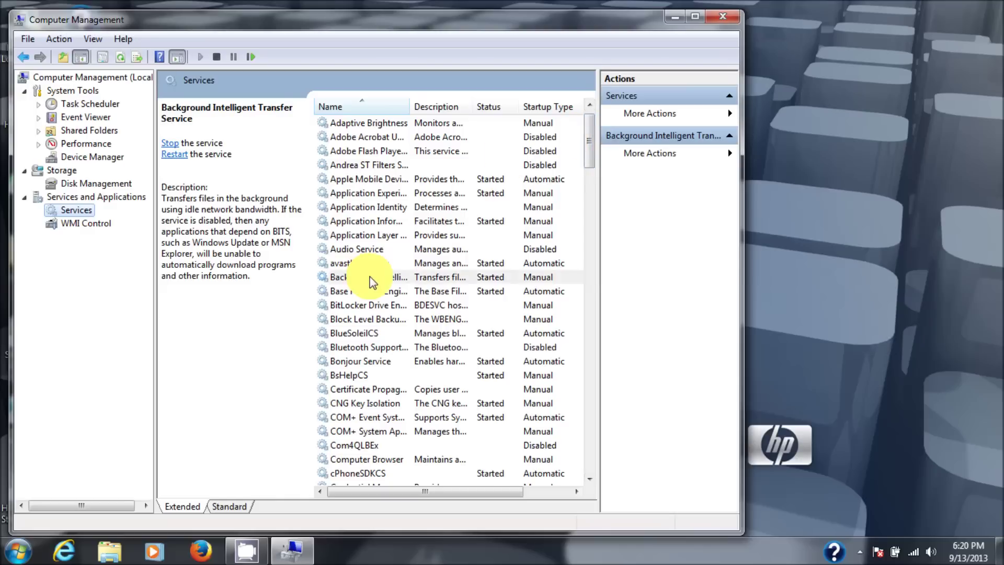
left_click(697, 19)
left_click_drag(399, 92, 504, 94)
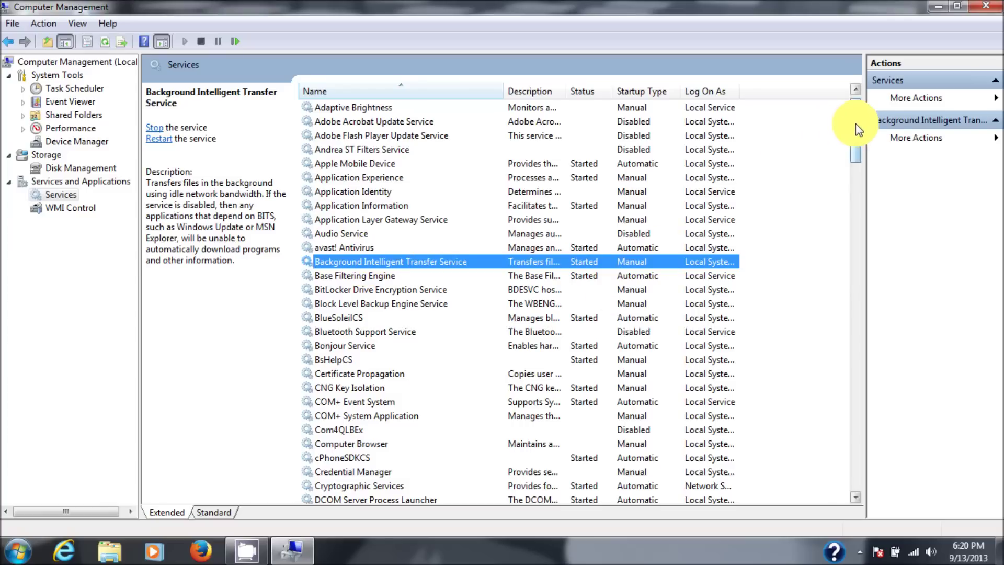
left_click_drag(855, 124, 832, 486)
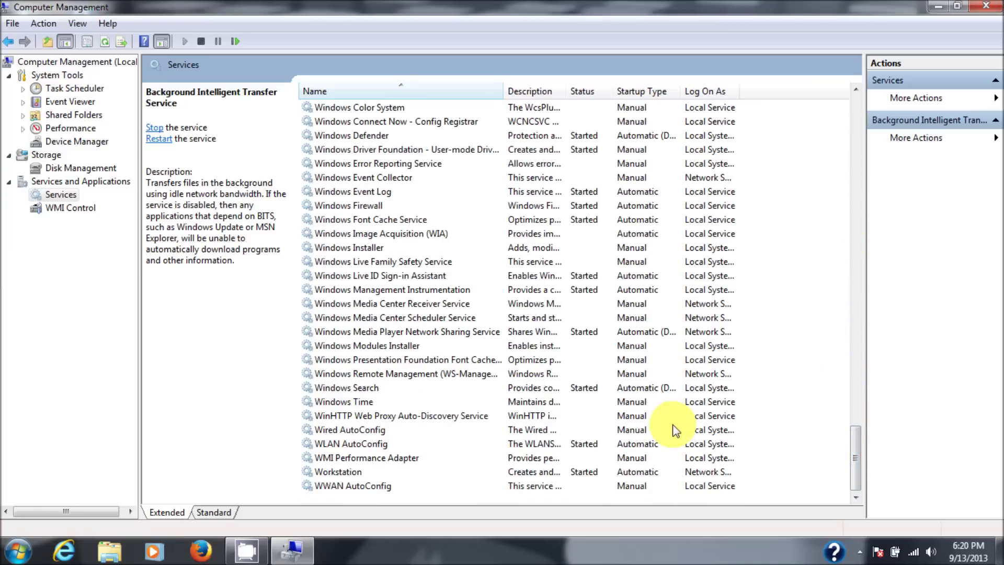
left_click(981, 9)
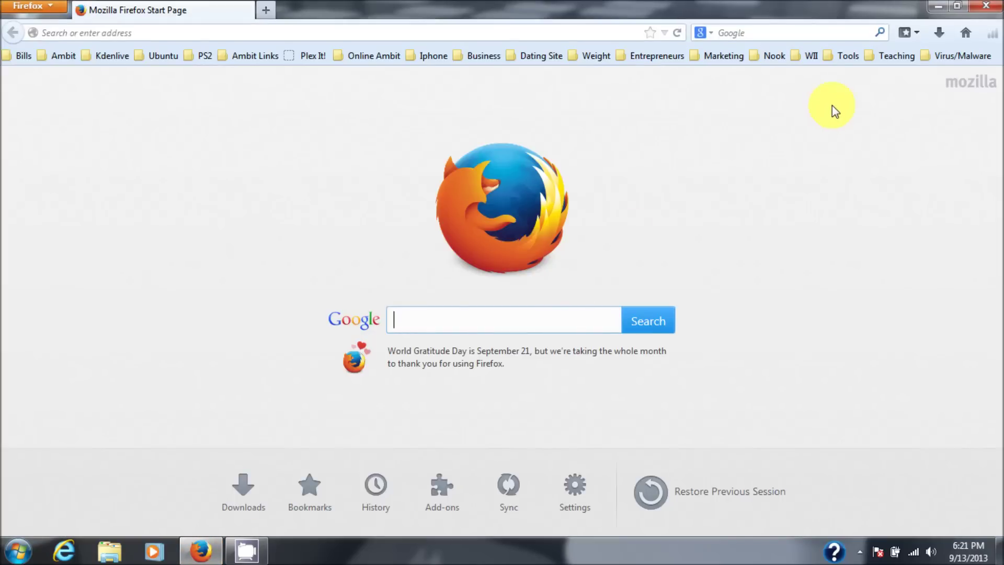
Step: Download MicrosoftFixit50202.msi from the bookmarked Fix/Repair BITS for Windows Update article
left_click(849, 62)
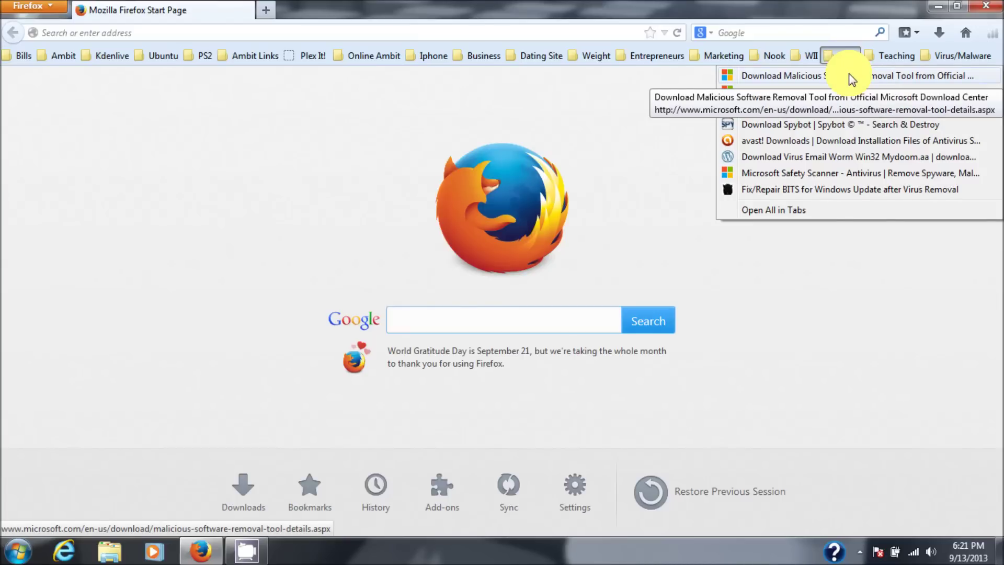
left_click(818, 191)
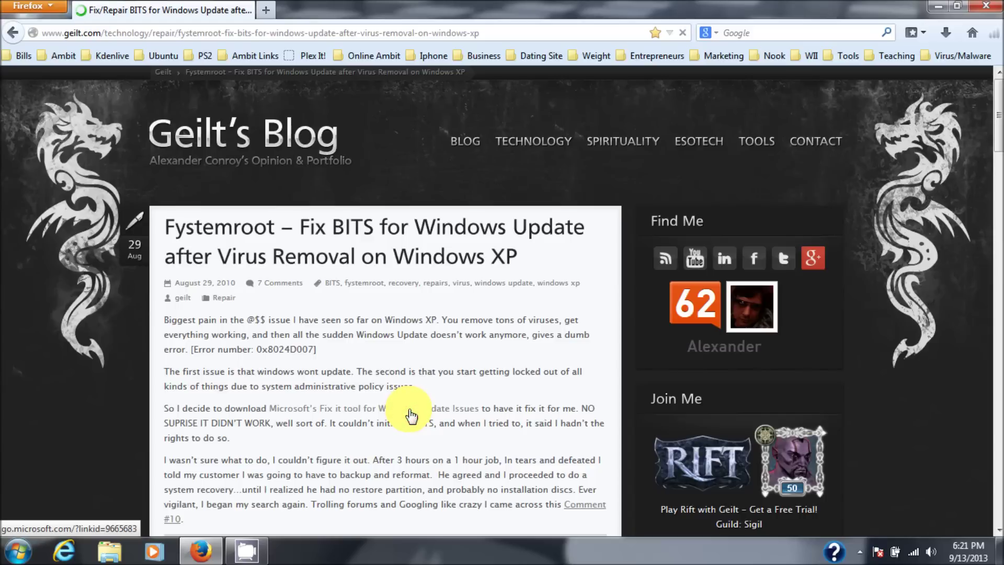
left_click(465, 423)
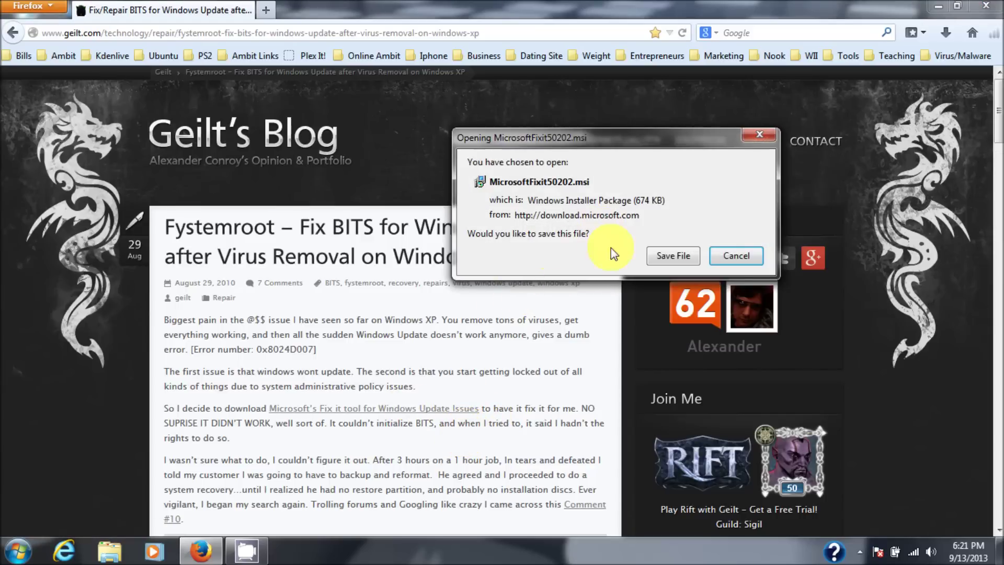
left_click(673, 261)
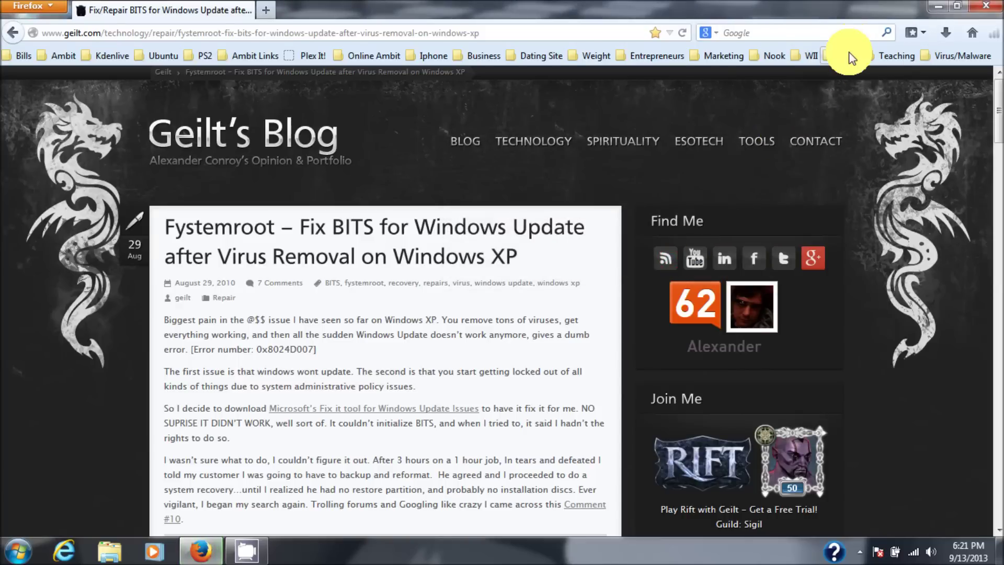
Step: Run the downloaded Fix it 50202 installer from Firefox's Downloads list, confirming the security warning
left_click(846, 56)
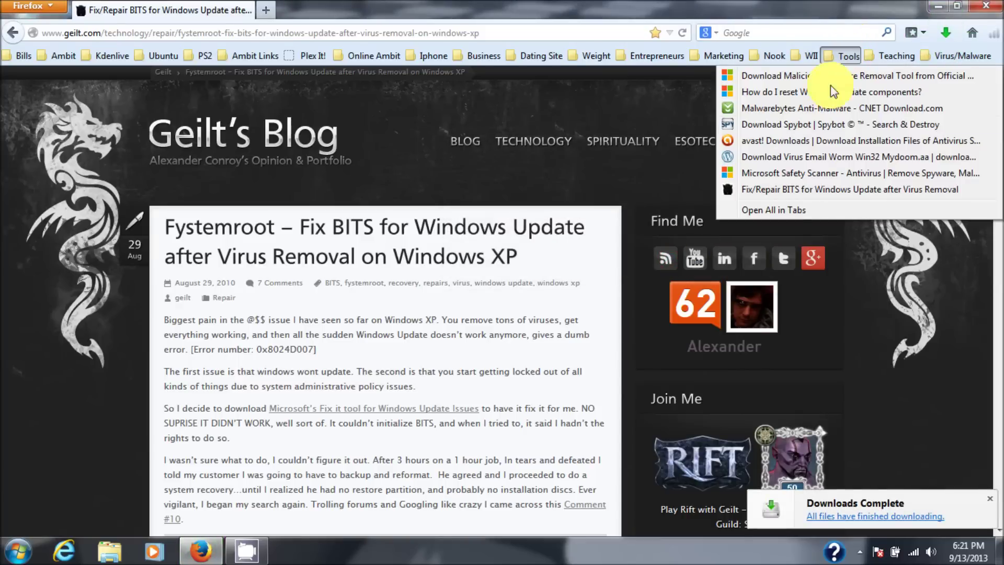
mouse_move(895, 56)
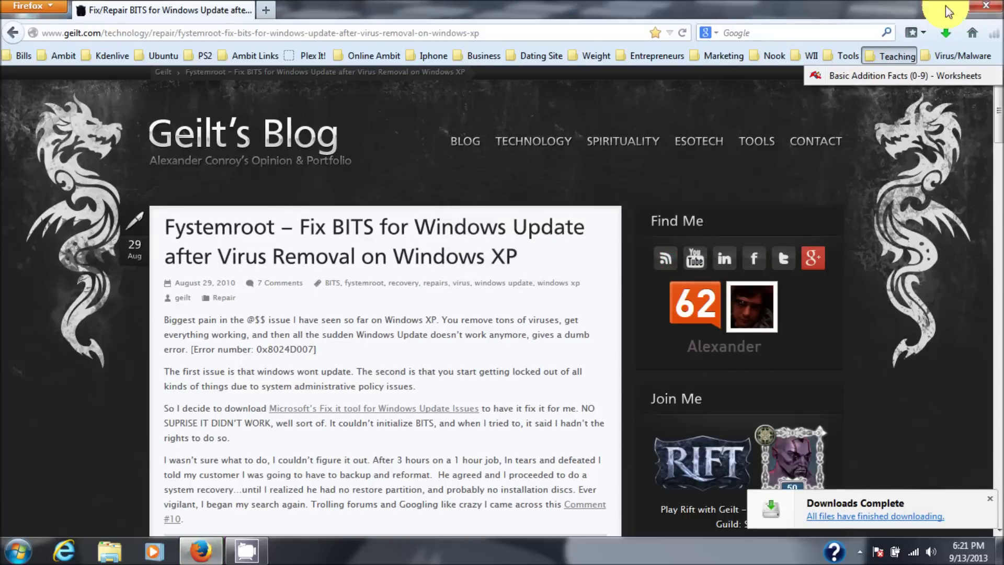
left_click(947, 33)
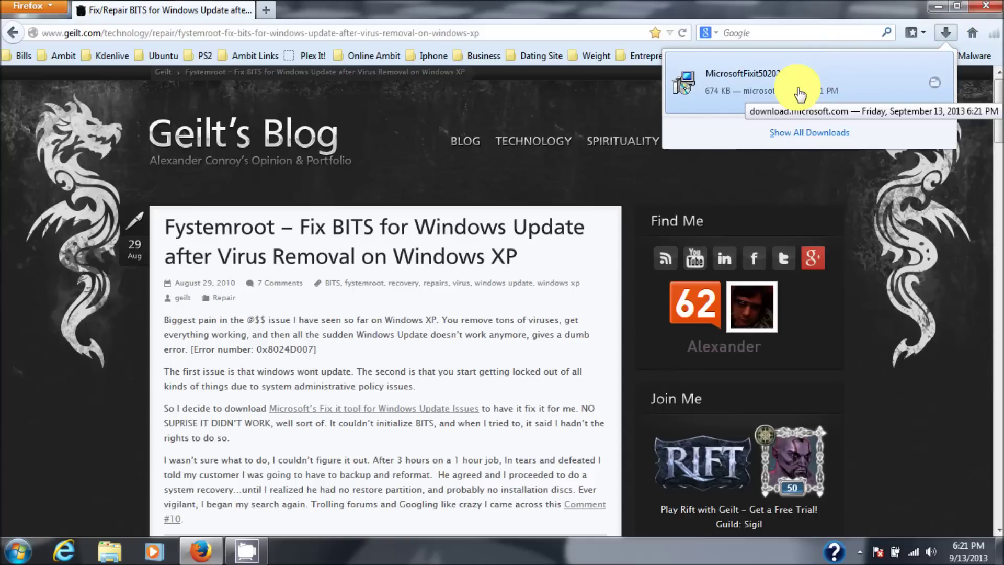
left_click(799, 95)
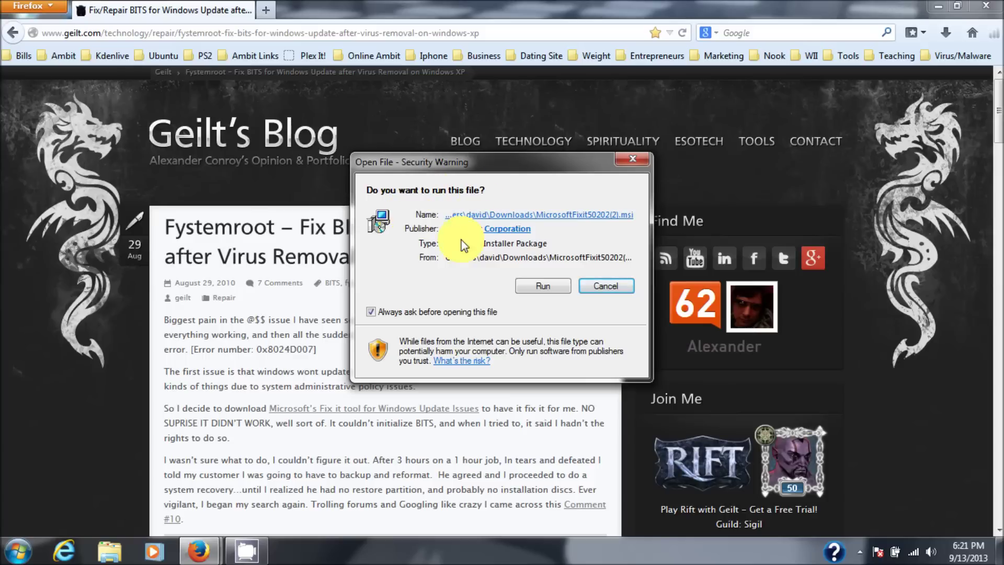
left_click(543, 286)
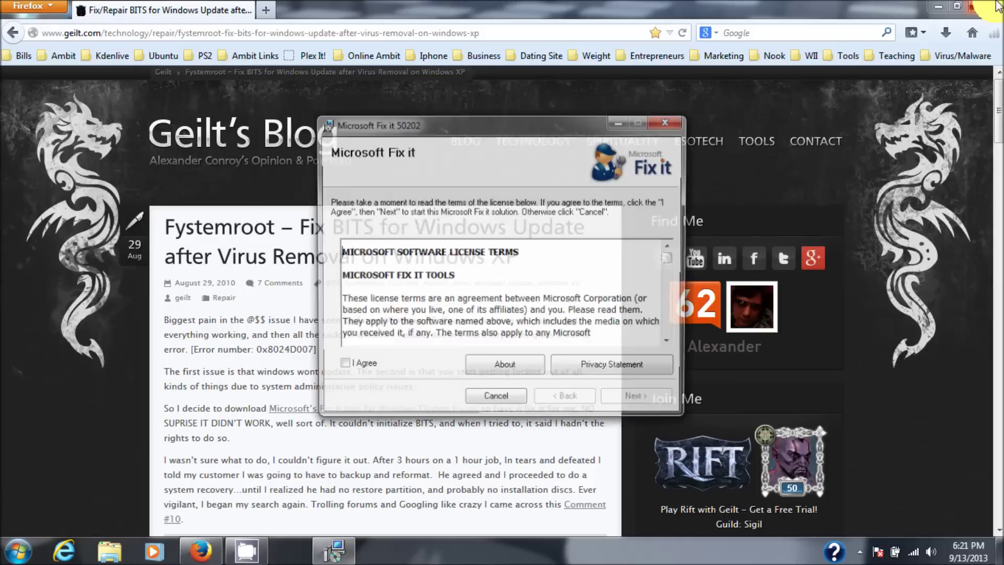
Step: Close Firefox, tick I Agree on the Fix it 50202 license terms, and continue
left_click(996, 6)
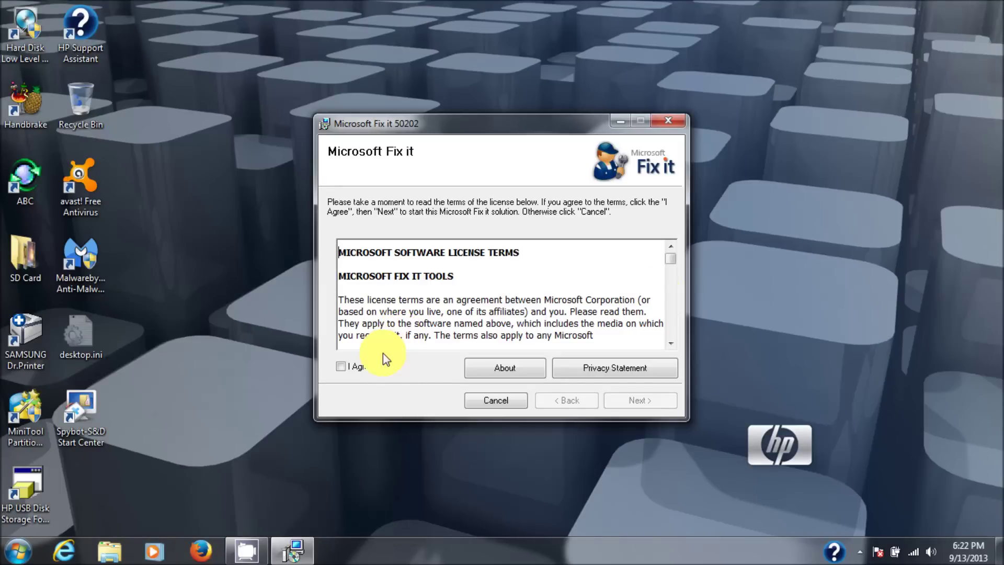
left_click(340, 368)
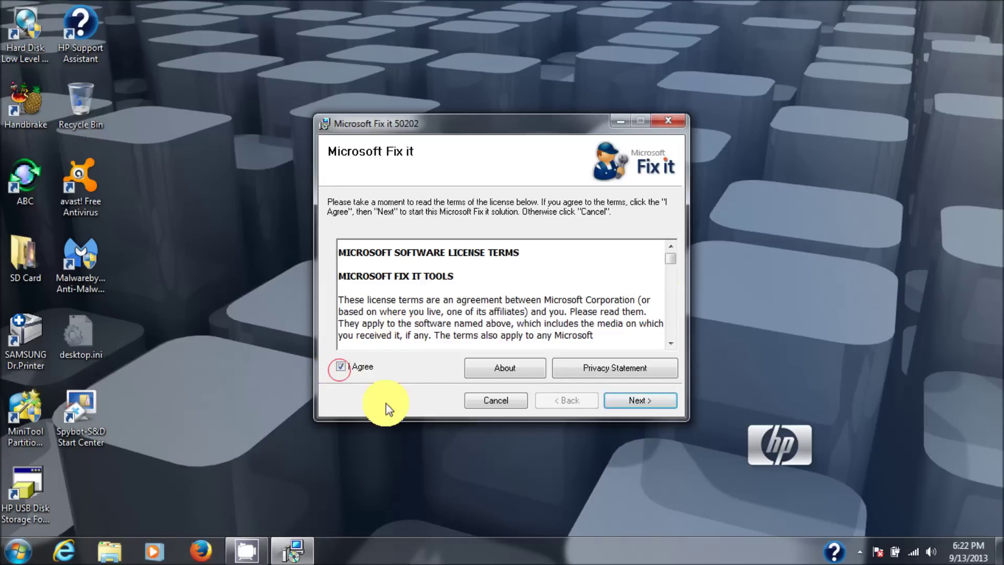
left_click(624, 398)
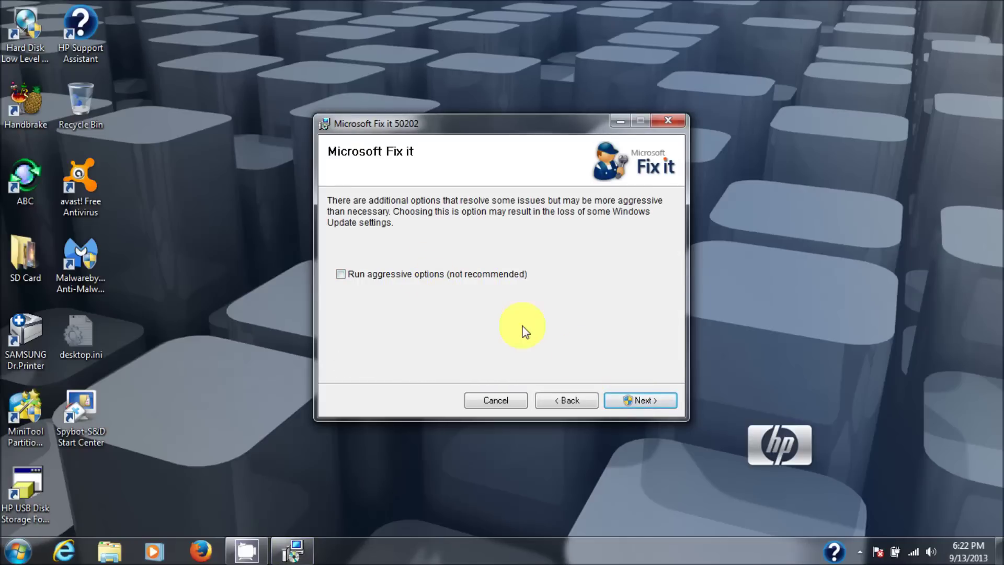
Step: Start the repair with 'Run aggressive options' unticked and bring the Fix it window forward
left_click(633, 400)
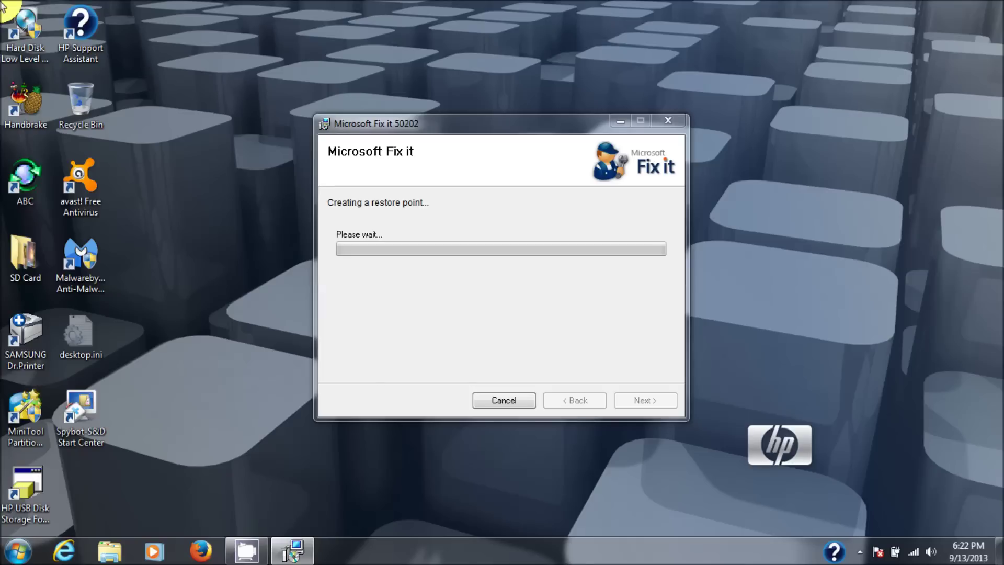
left_click(574, 295)
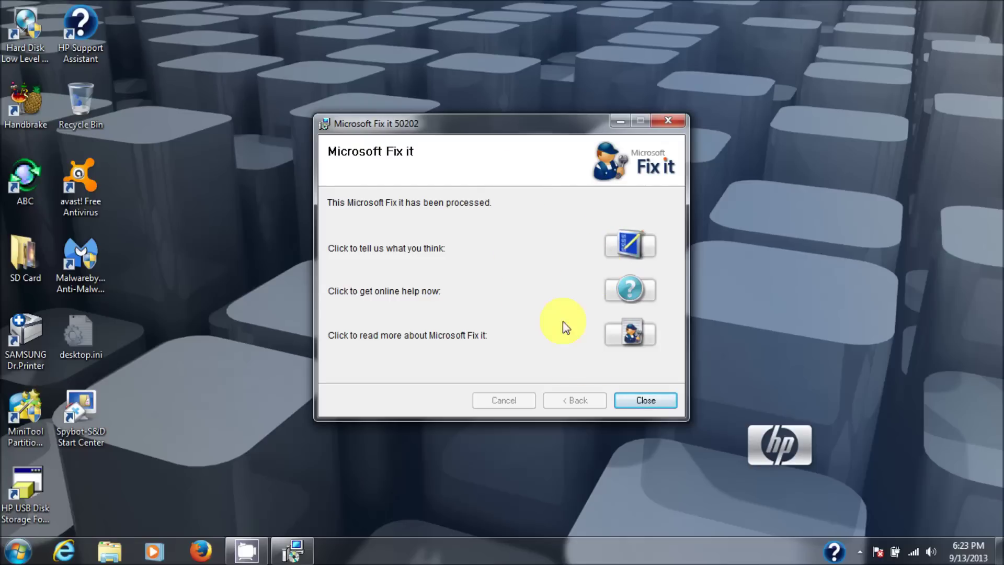
Step: Close the Fix it wizard and answer No to restarting the computer now
left_click(660, 403)
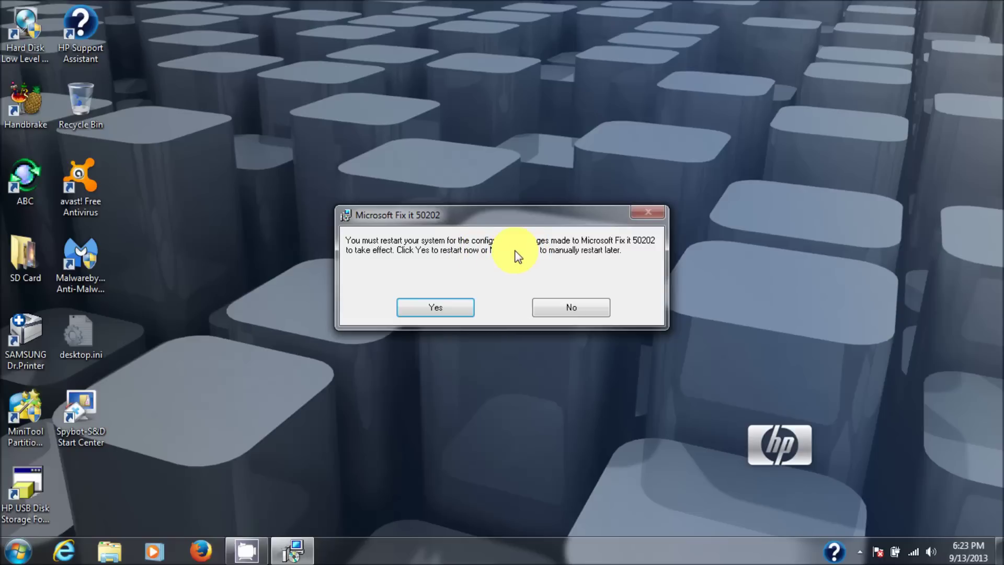
left_click(544, 311)
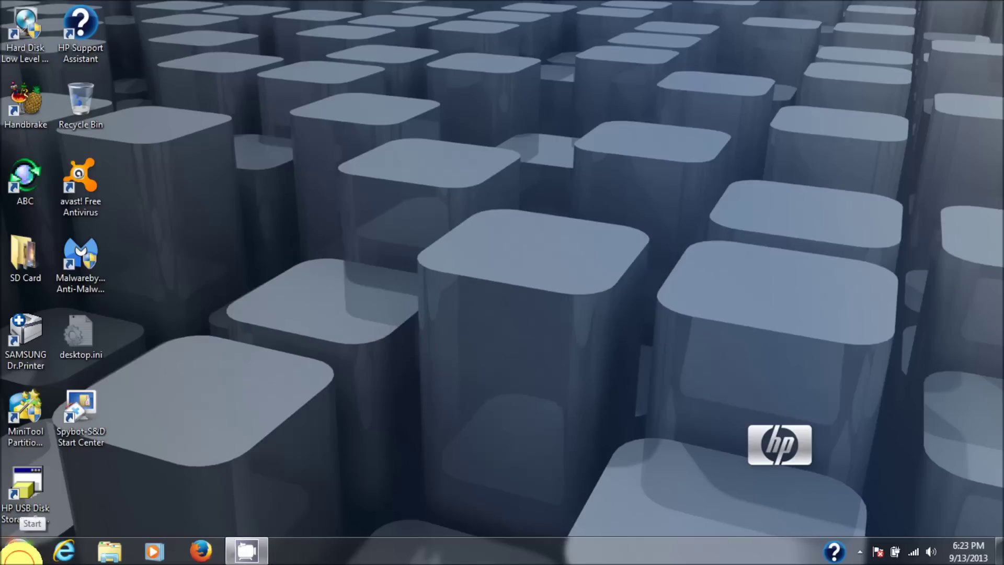
Step: Open Computer Management via the Computer entry and list the Services under Services and Applications
left_click(19, 553)
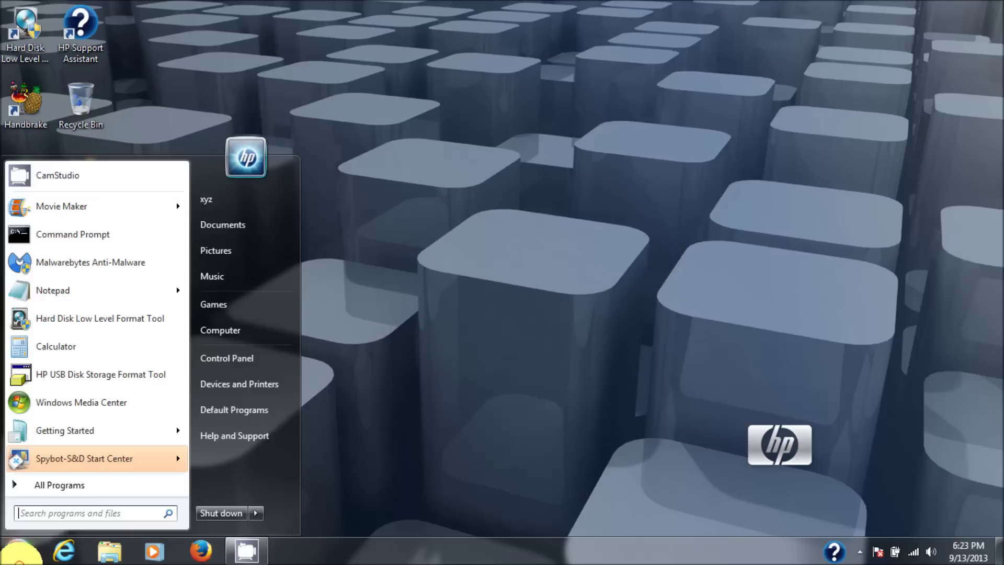
right_click(243, 331)
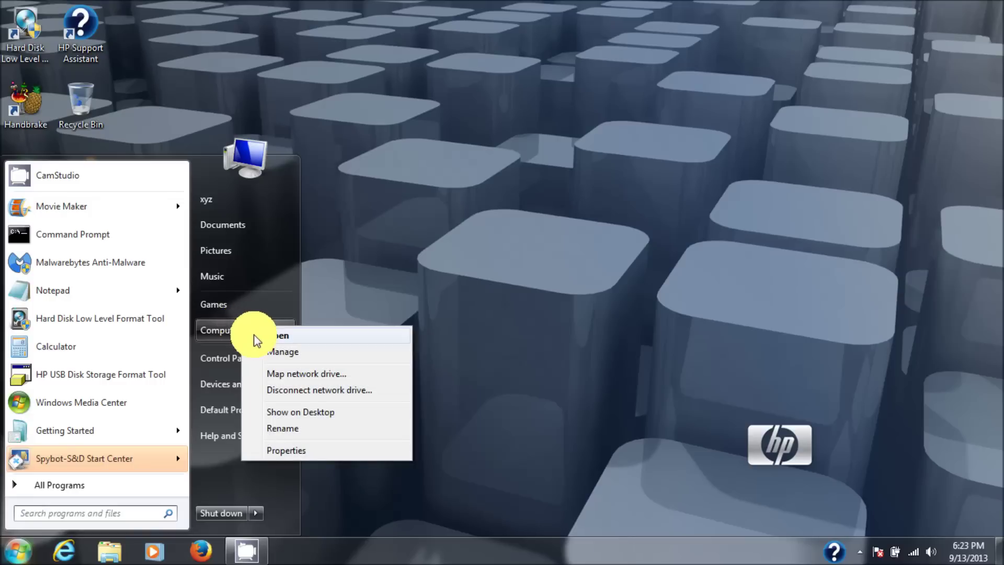
left_click(265, 351)
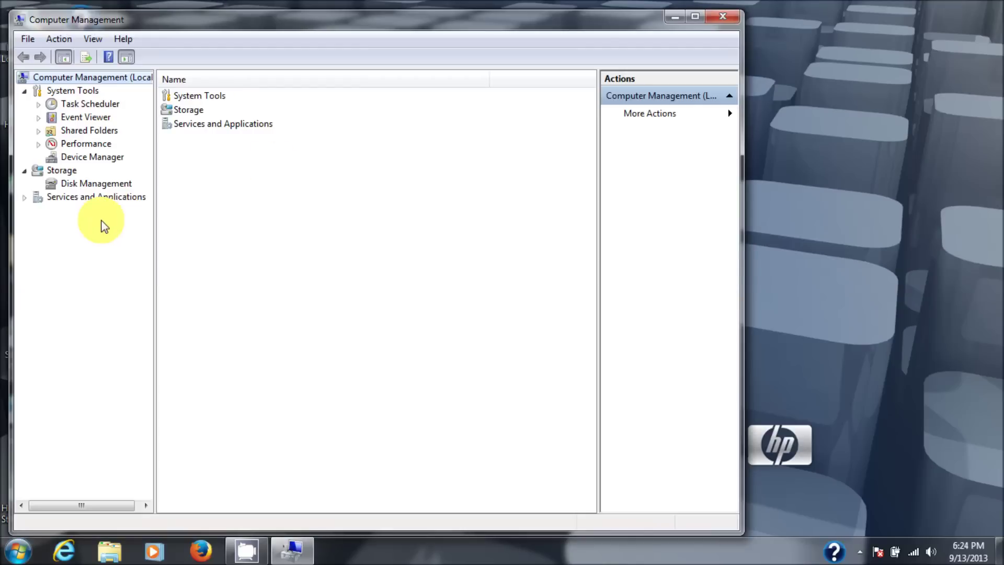
left_click(24, 197)
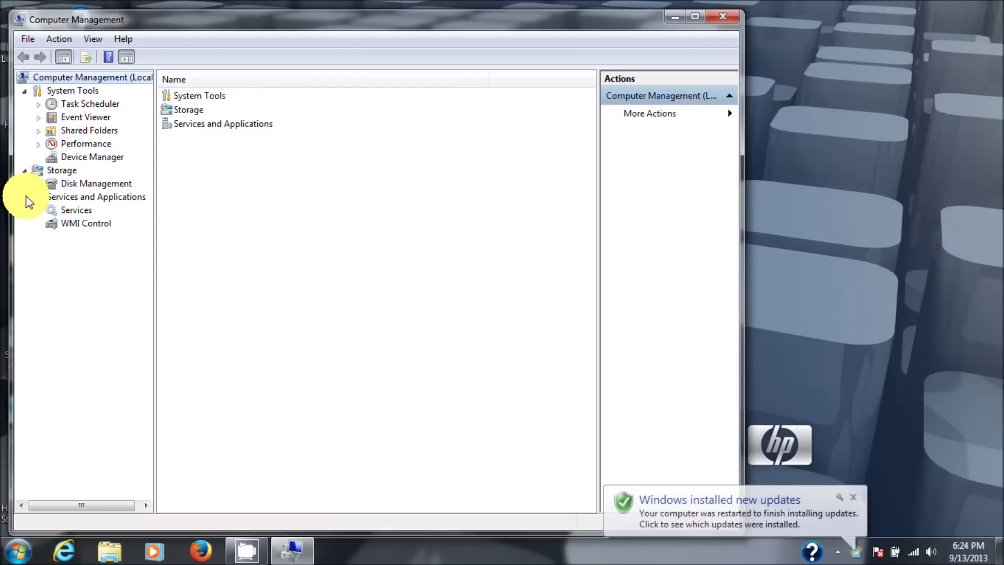
left_click(52, 211)
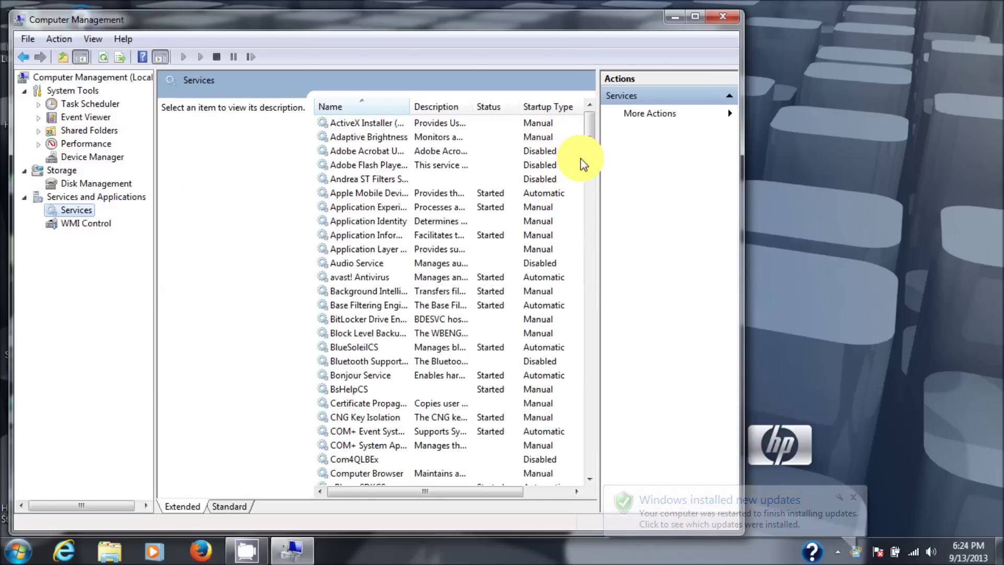
Step: Verify Windows Update is Started with Automatic (Delayed Start), then close Computer Management
scroll(585, 151, "down", 4)
scroll(584, 198, "down", 20)
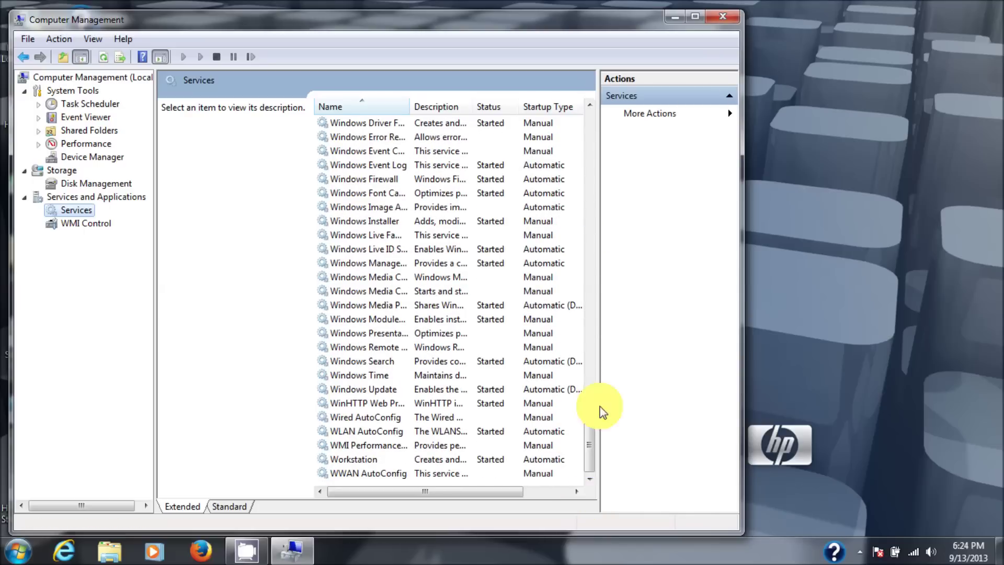
left_click(695, 17)
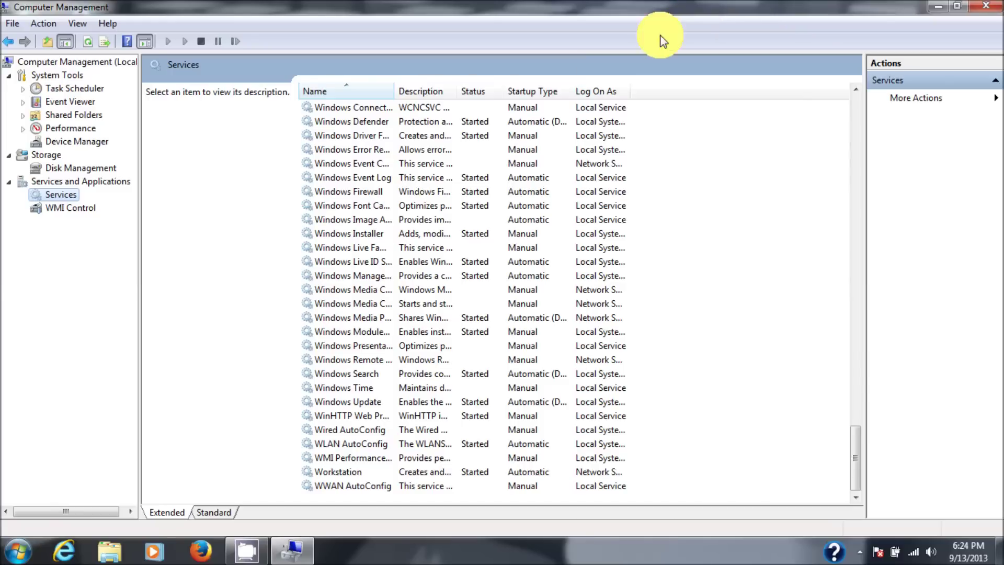
left_click_drag(396, 92, 546, 104)
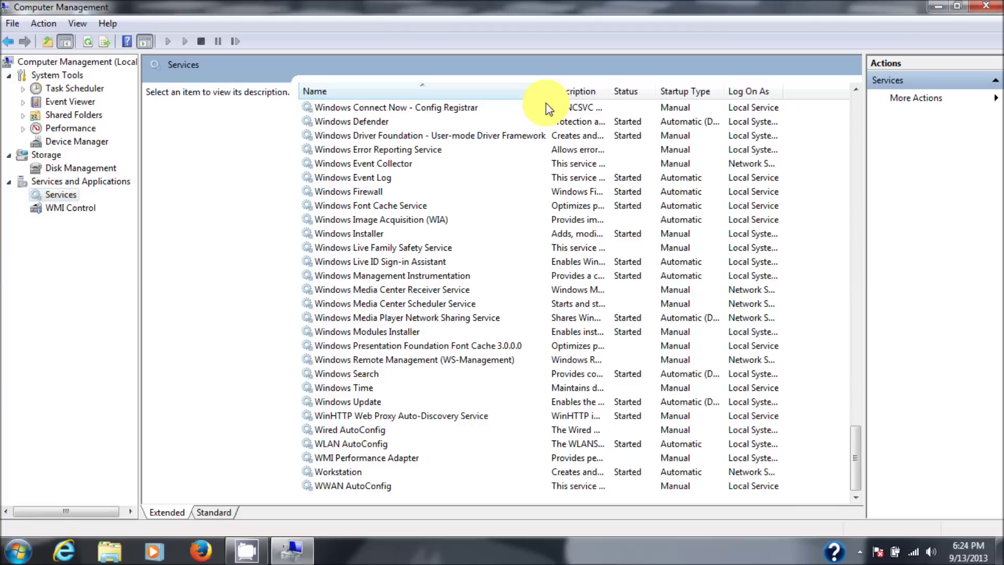
left_click(351, 402)
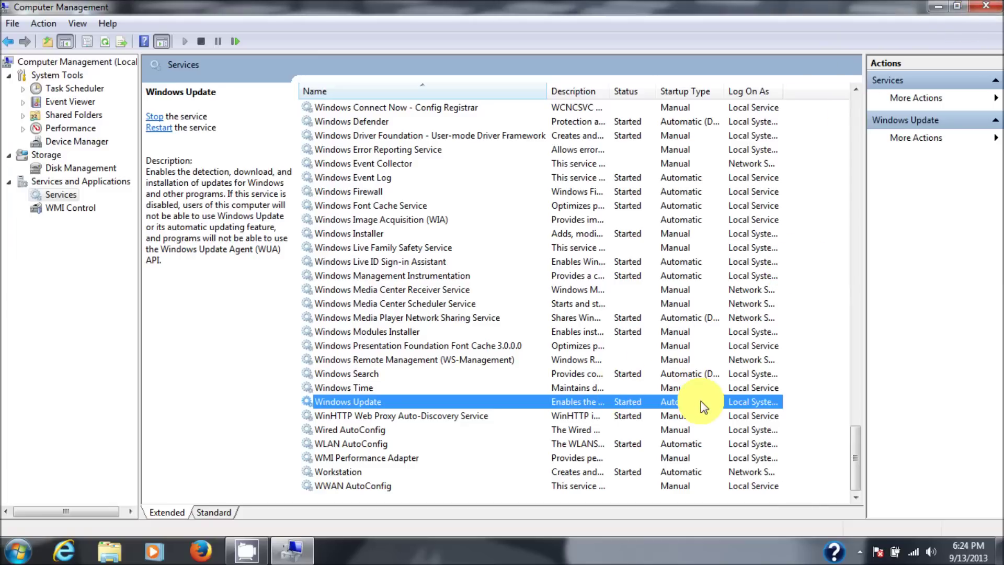
left_click(990, 8)
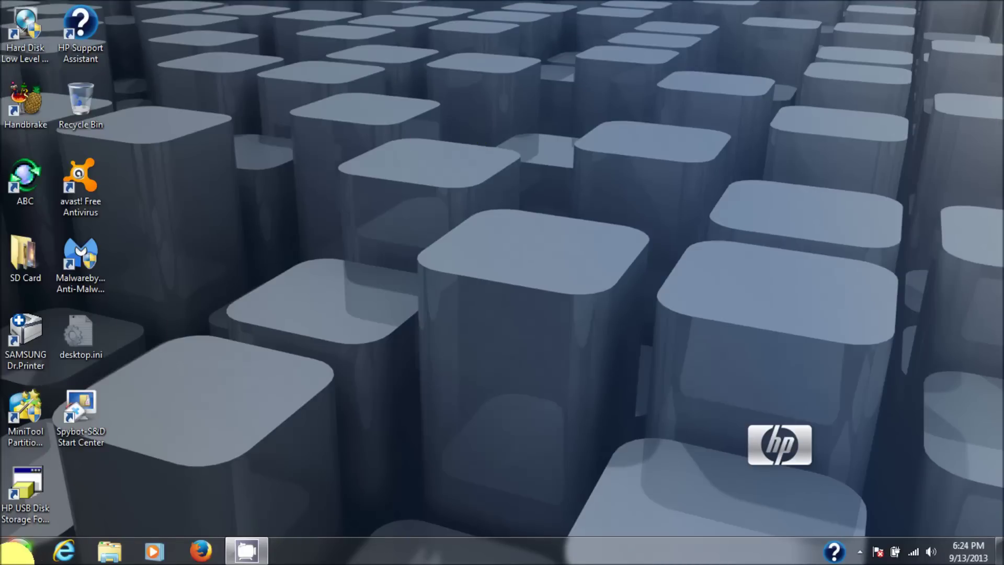
Step: Reopen Windows Update from All Programs and start a fresh check for updates
left_click(15, 553)
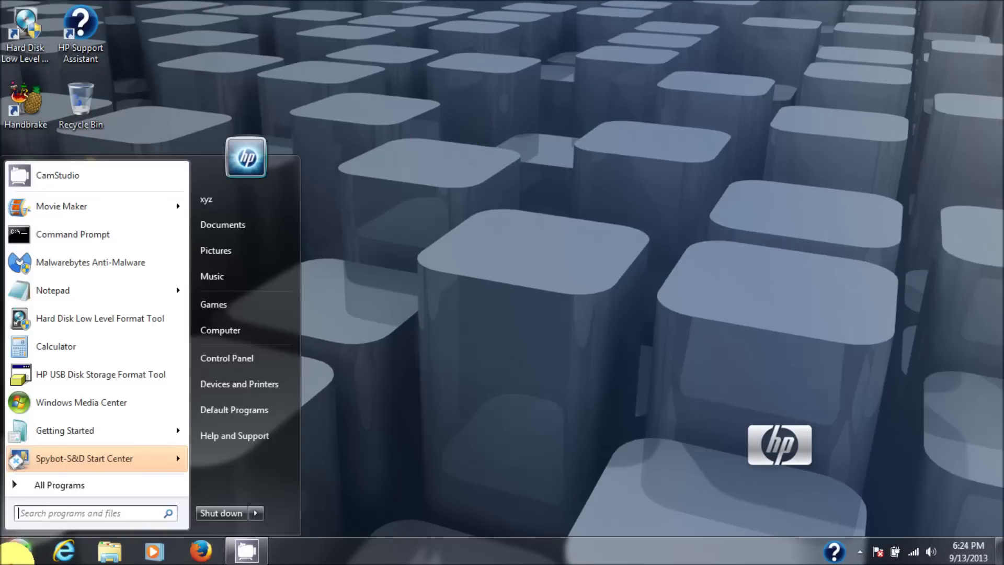
left_click(69, 489)
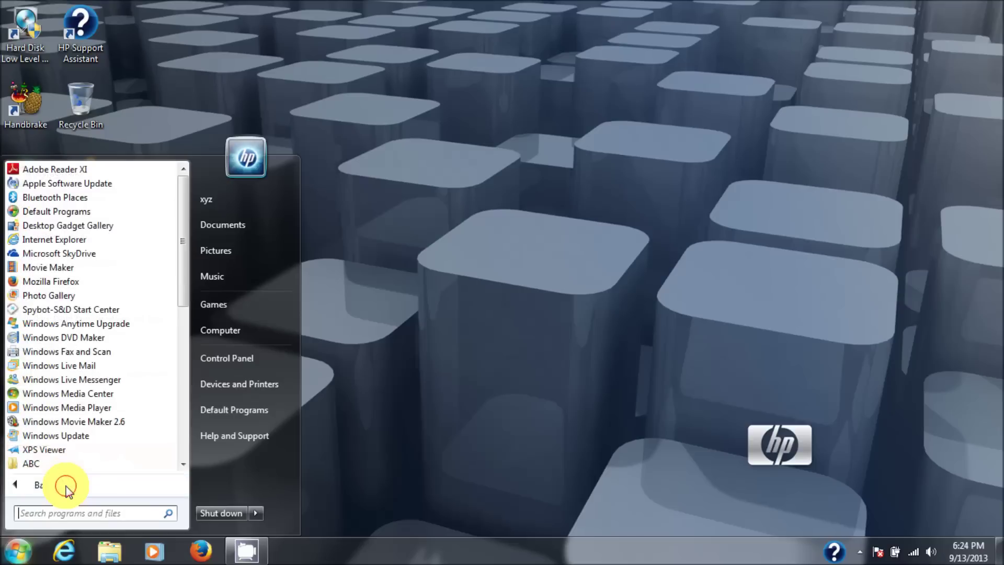
left_click(71, 436)
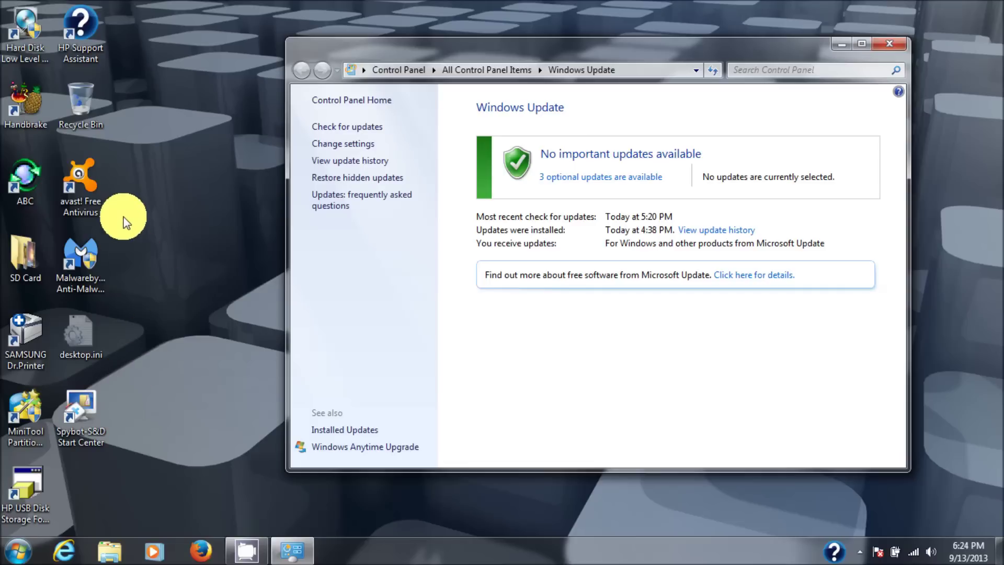
left_click(335, 135)
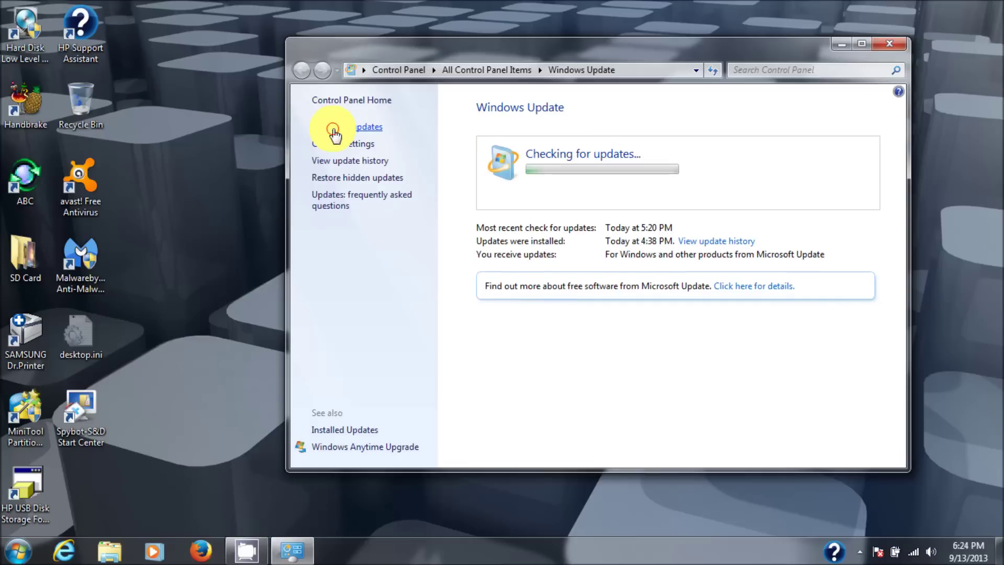